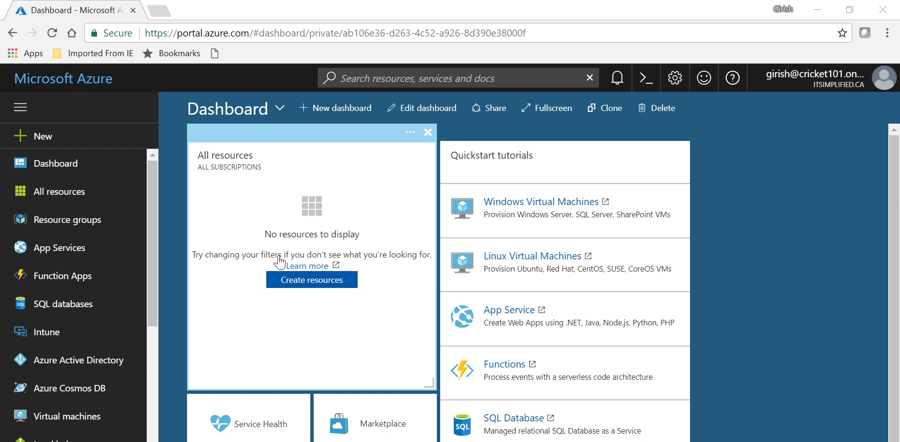
- Open Intune's Windows Autopilot deployment profiles under Device enrollment > Windows enrollment to see Profile1 for Sales Group
{"action": "left_click", "coordinate": [78, 346]}
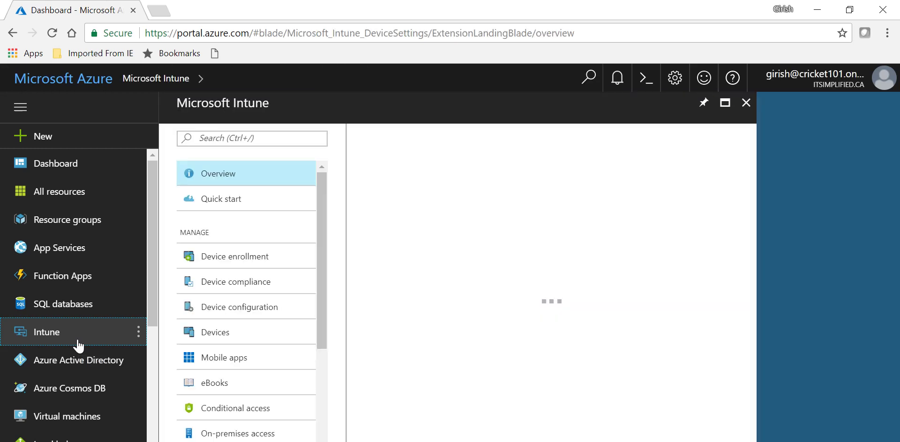
{"action": "left_click", "coordinate": [263, 265]}
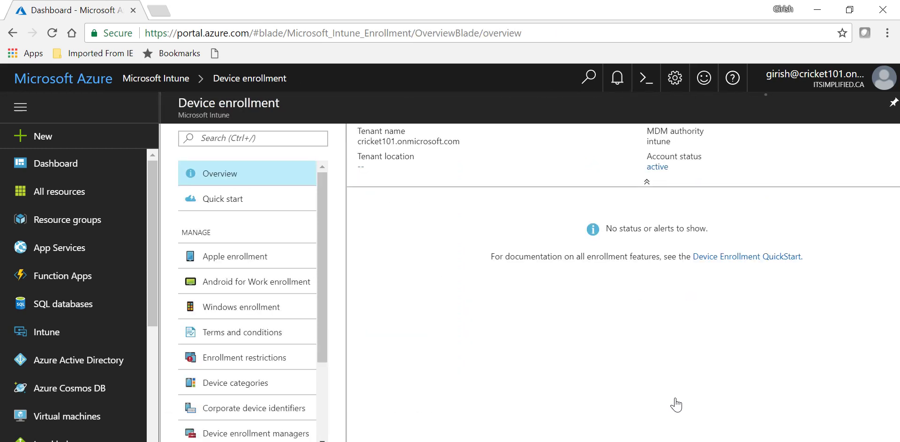
{"action": "left_click", "coordinate": [263, 318]}
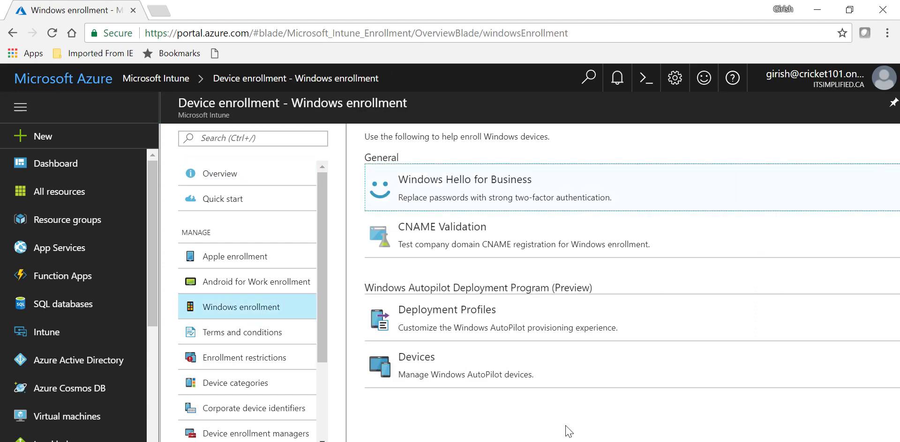
{"action": "left_click", "coordinate": [467, 333]}
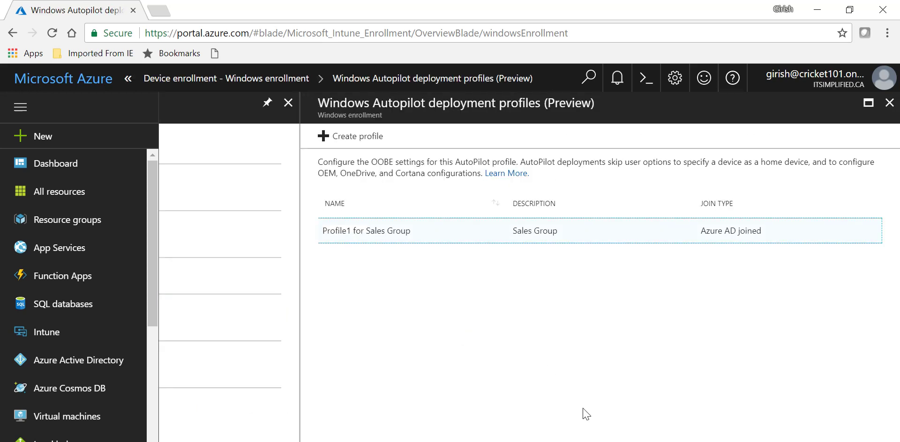
{"action": "left_click", "coordinate": [404, 240]}
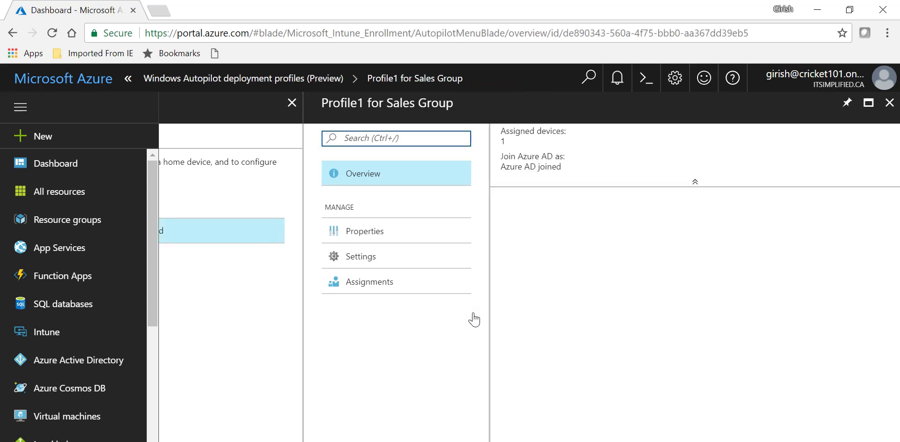
{"action": "left_click", "coordinate": [377, 261]}
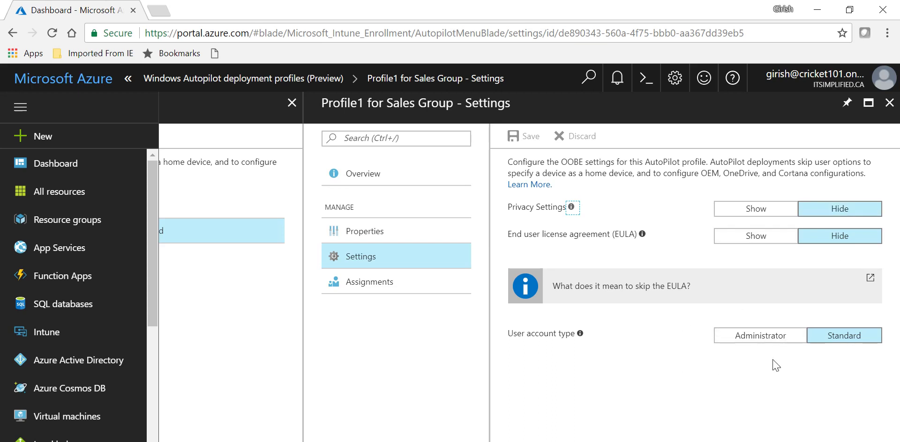
{"action": "left_click", "coordinate": [374, 283]}
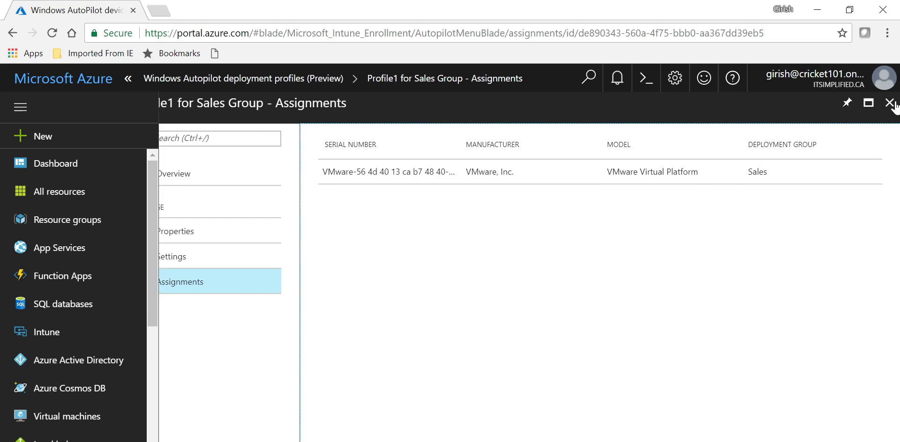
{"action": "left_click", "coordinate": [890, 104]}
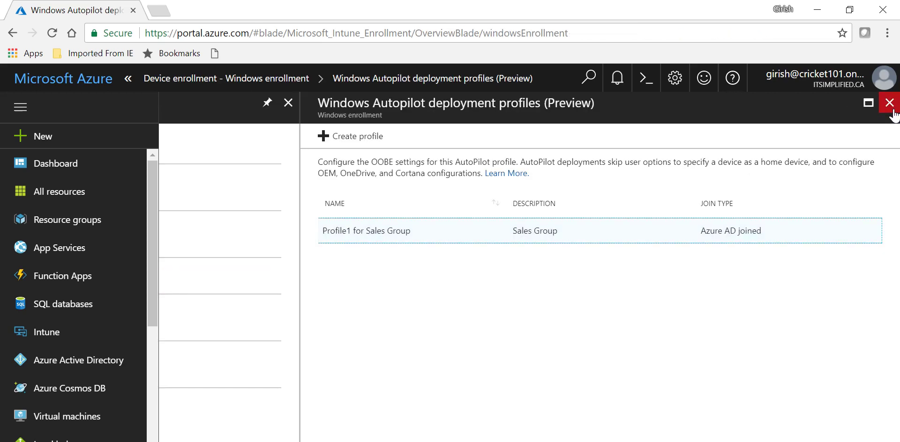
- Close the Autopilot blades and open the Azure Active Directory overview for itsimplified.ca
{"action": "left_click", "coordinate": [889, 103]}
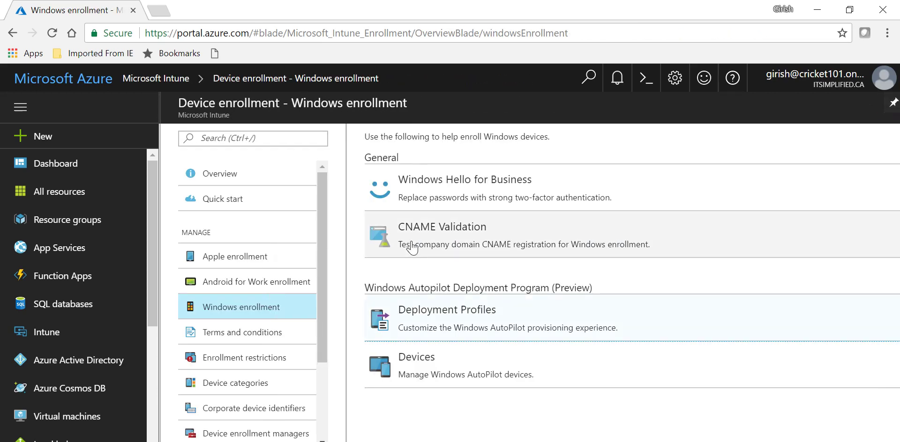
{"action": "left_click", "coordinate": [80, 362]}
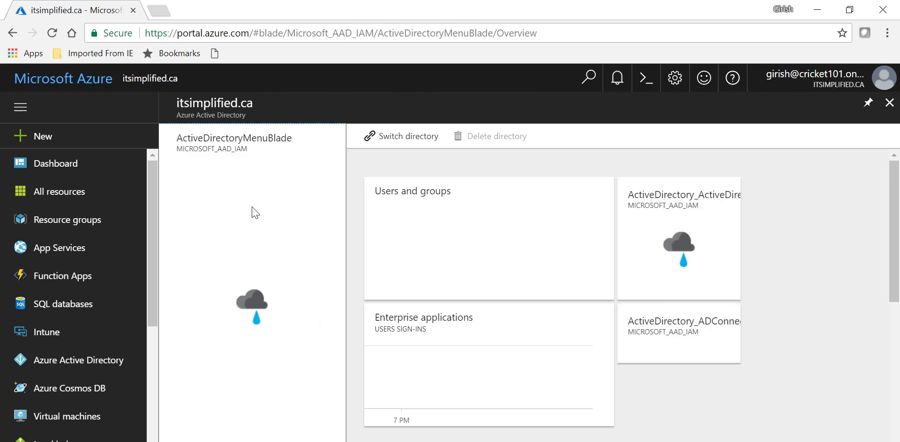
{"action": "left_click", "coordinate": [888, 103]}
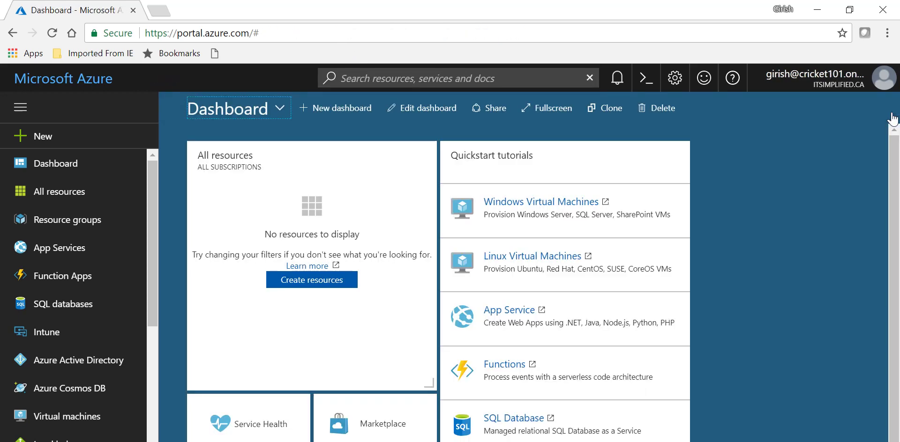
{"action": "left_click", "coordinate": [74, 370]}
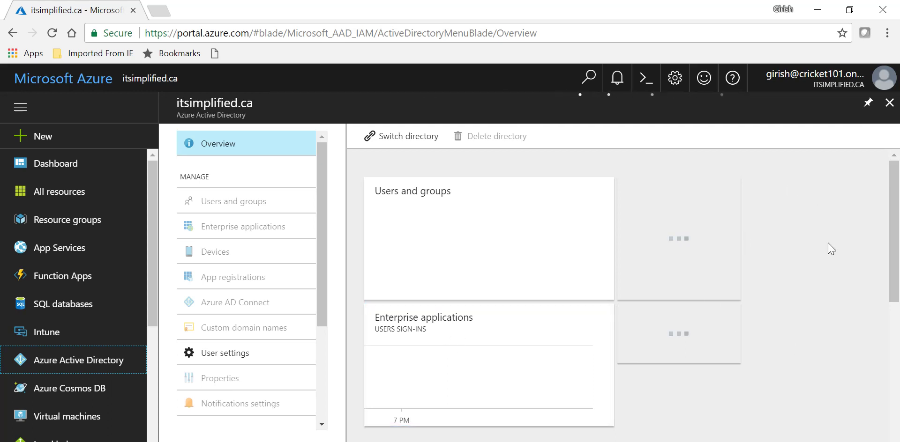
{"action": "left_click", "coordinate": [889, 103]}
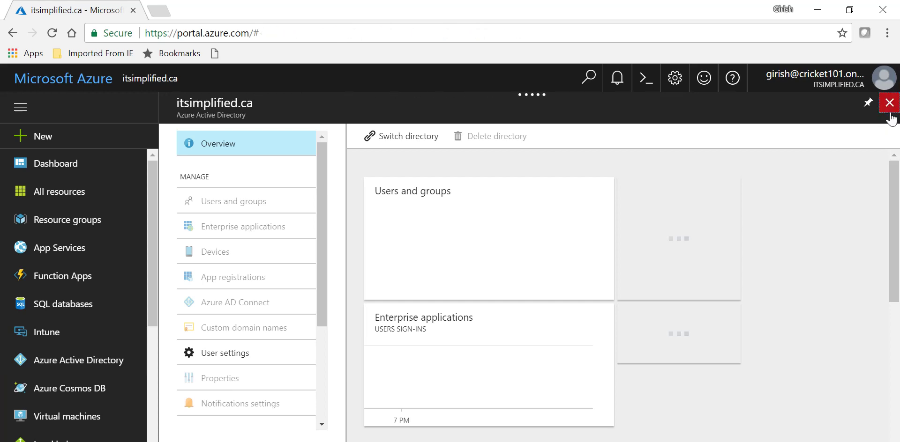
{"action": "left_click", "coordinate": [89, 361]}
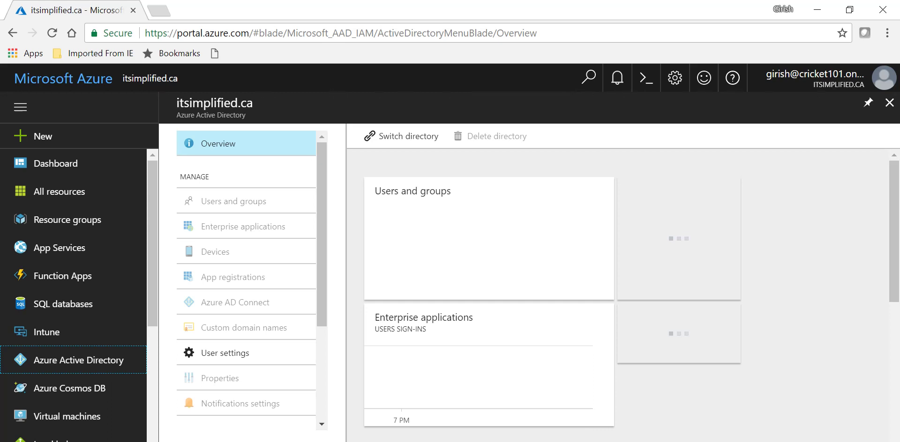
- In the VM's Windows setup, confirm United States region and US keyboard, skipping a second layout
{"action": "left_click", "coordinate": [435, 412]}
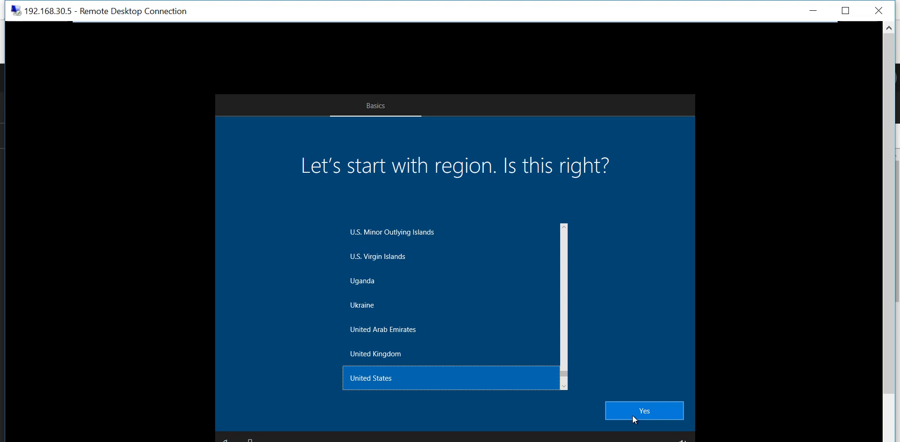
{"action": "left_click", "coordinate": [633, 416]}
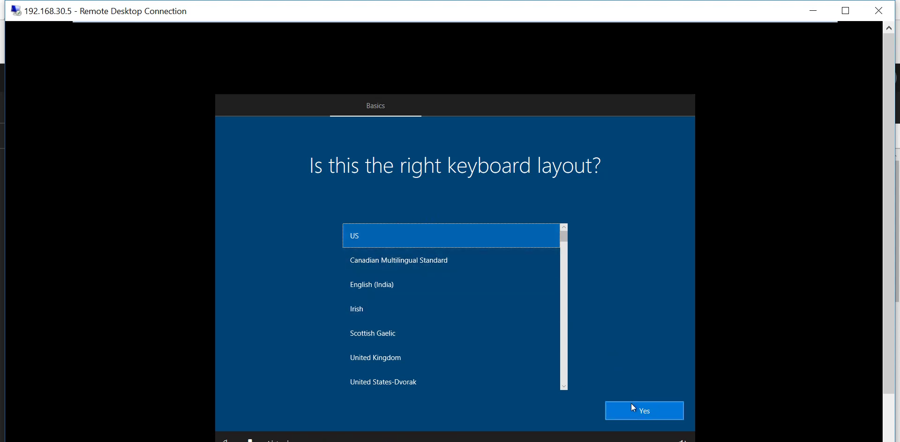
{"action": "left_click", "coordinate": [630, 403]}
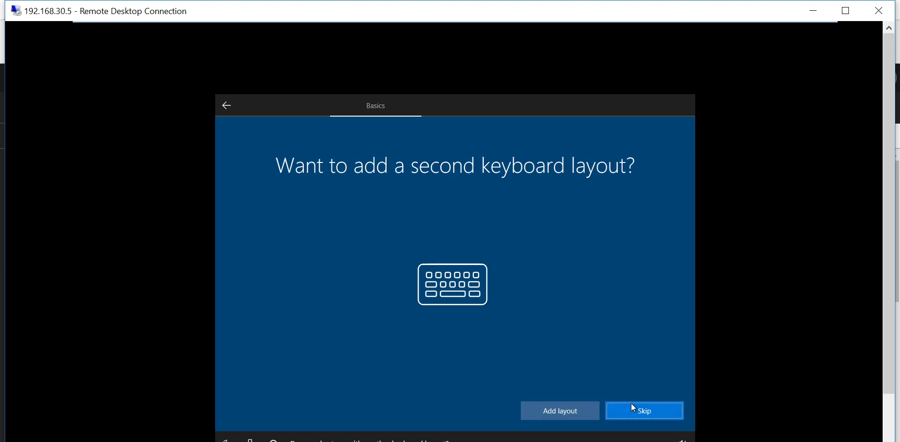
{"action": "left_click", "coordinate": [631, 405]}
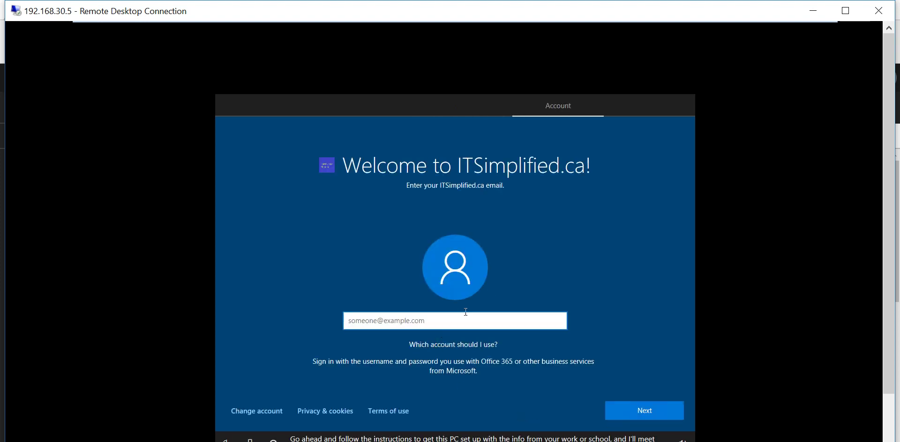
- Leave the VM at the email field and switch to the Azure portal's Azure Active Directory overview
{"action": "left_click", "coordinate": [463, 320]}
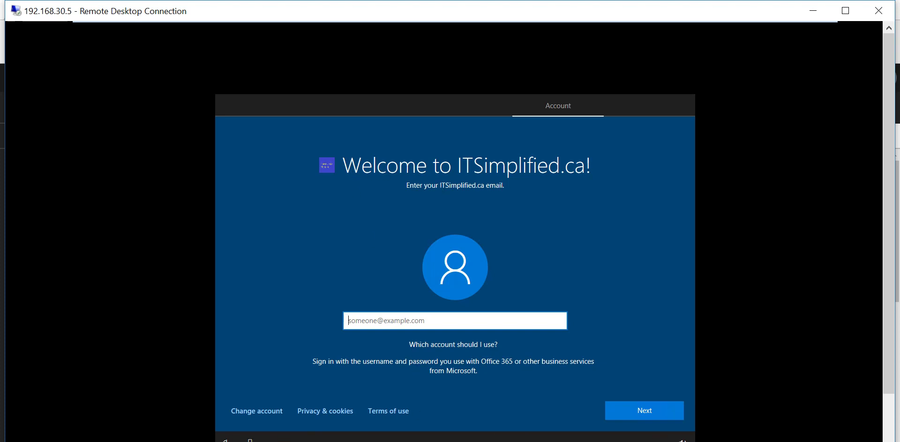
{"action": "left_click", "coordinate": [468, 435]}
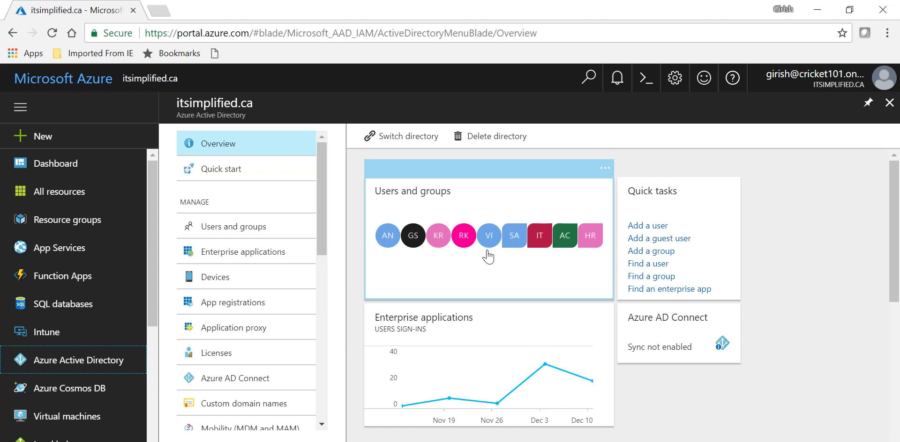
- Check that the Sales group lists one user member, then return to the VM's sign-in page
{"action": "left_click", "coordinate": [282, 240]}
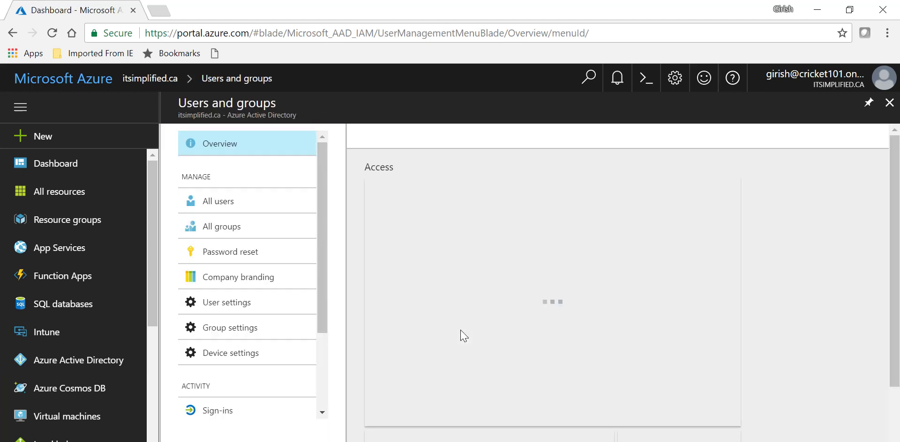
{"action": "left_click", "coordinate": [272, 236]}
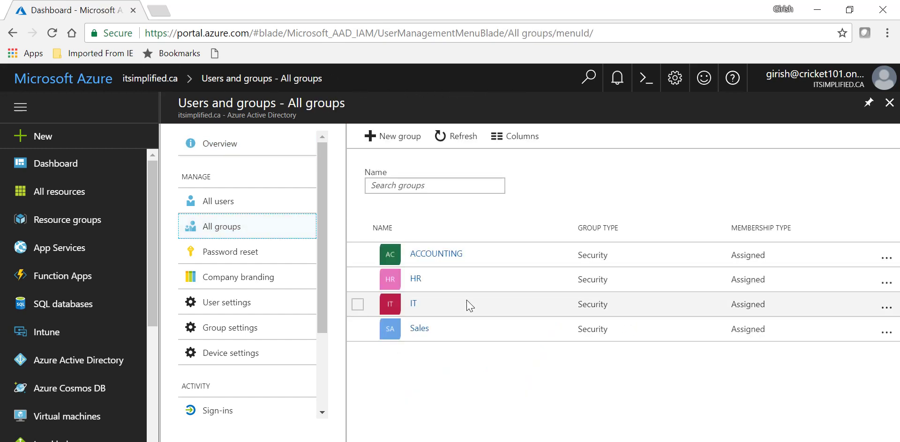
{"action": "left_click", "coordinate": [420, 329]}
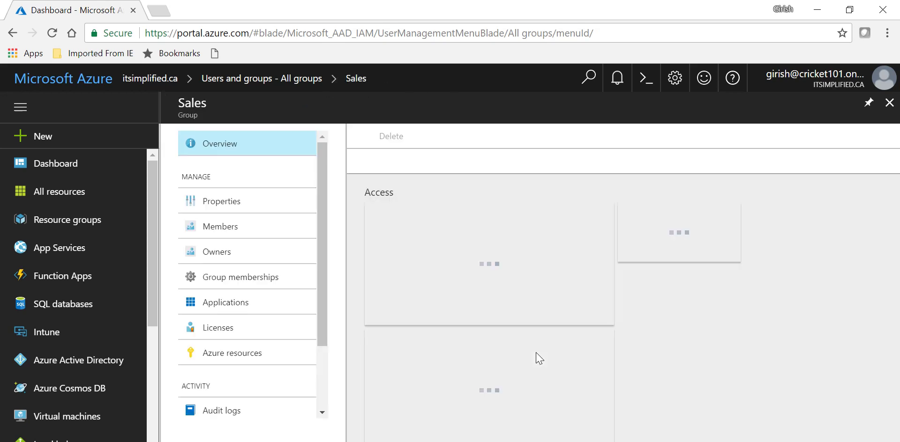
{"action": "left_click", "coordinate": [271, 238]}
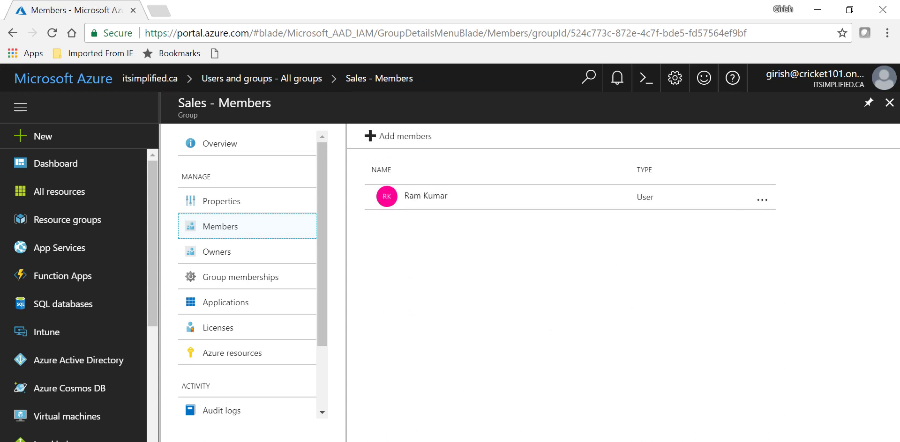
{"action": "mouse_move", "coordinate": [539, 441]}
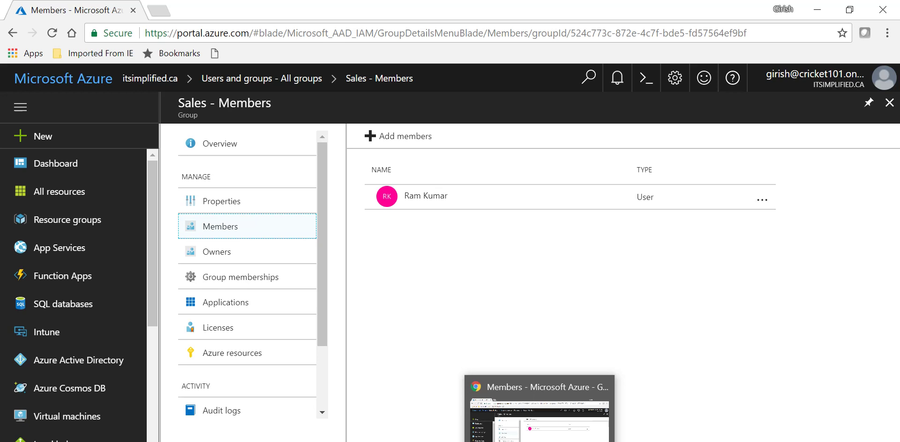
{"action": "left_click", "coordinate": [445, 438]}
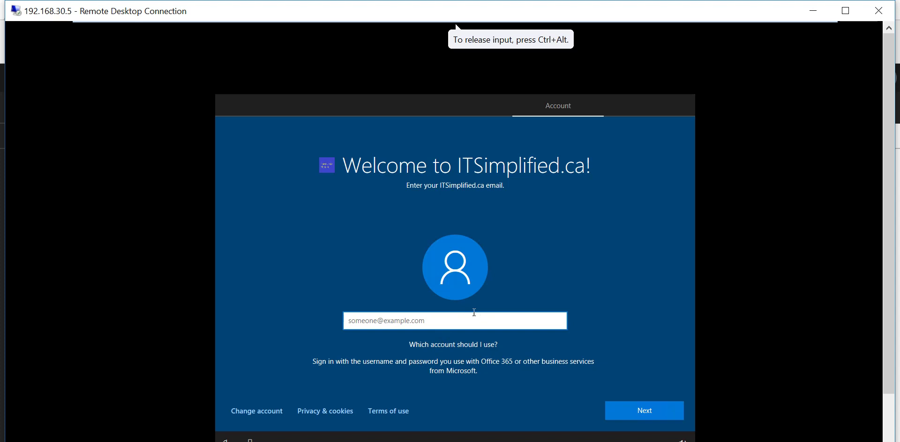
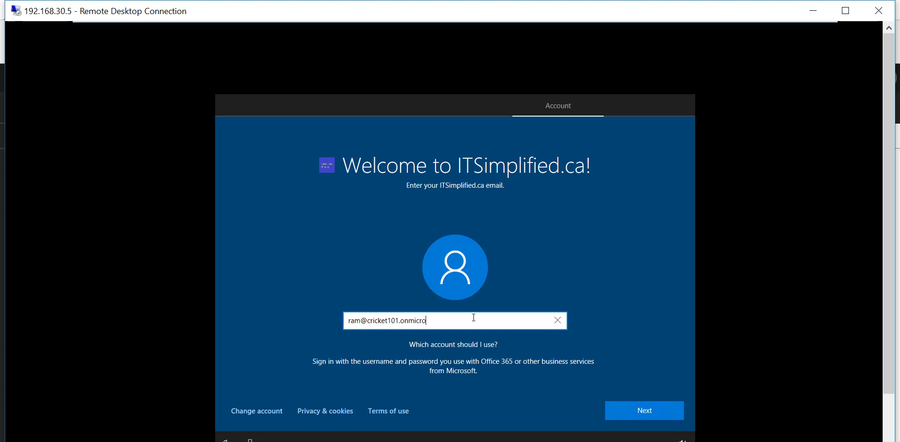
- Sign the VM in with the Sales user's ITSimplified.ca work email and account password
{"action": "left_click", "coordinate": [675, 412]}
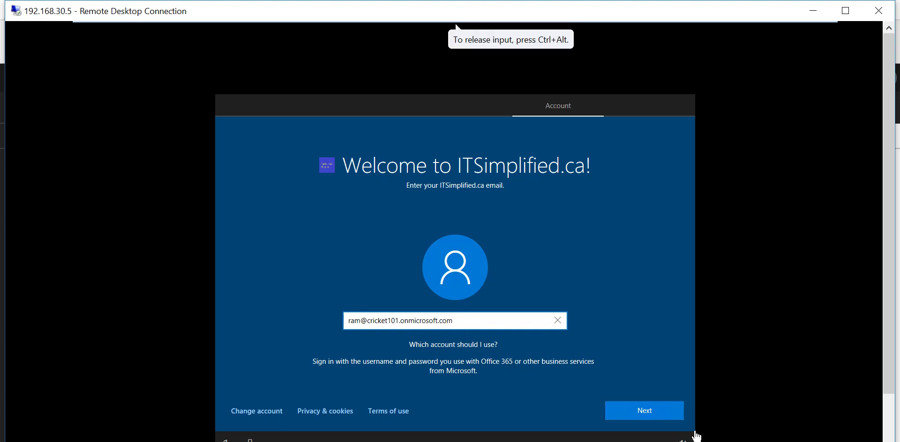
{"action": "left_click", "coordinate": [673, 418]}
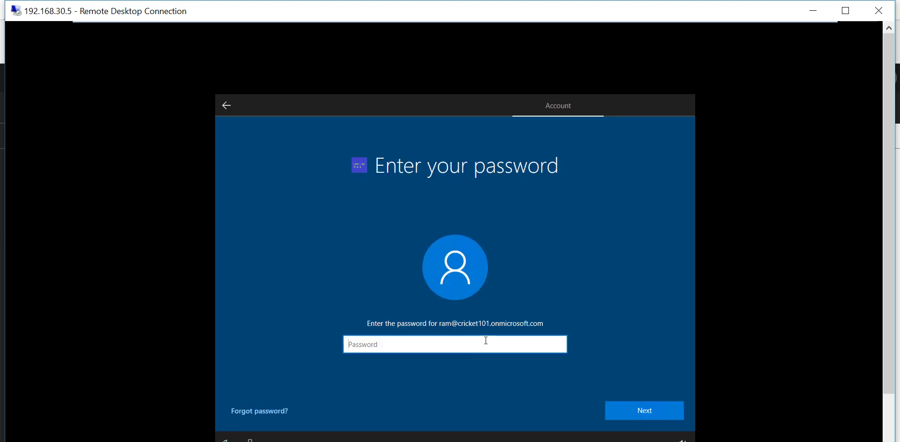
{"action": "type", "text": "p*********"}
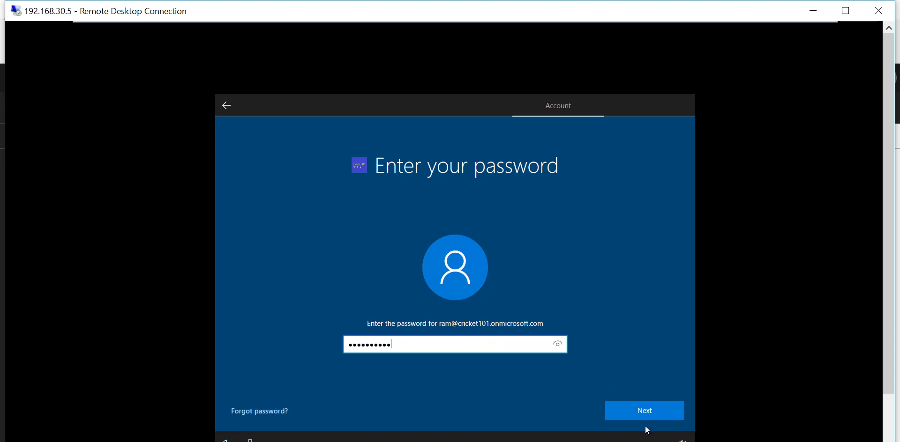
{"action": "left_click", "coordinate": [653, 414]}
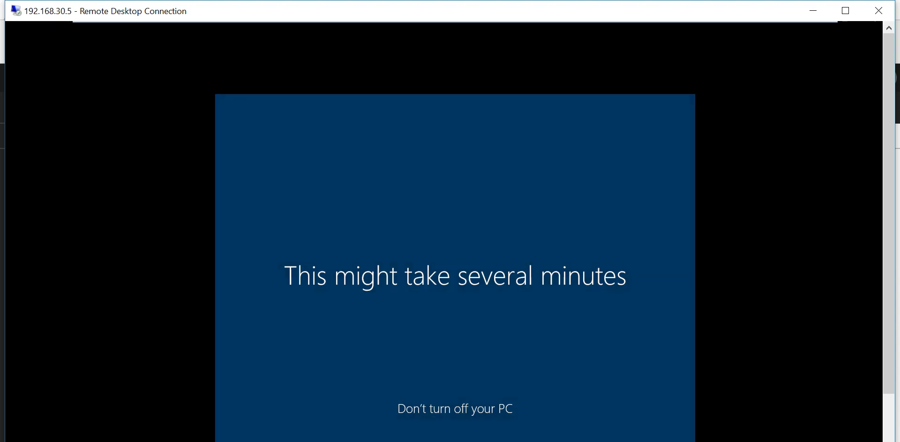
- Start the Windows Hello PIN setup on the VM to bring up the account-protection prompt
{"action": "left_click", "coordinate": [456, 26]}
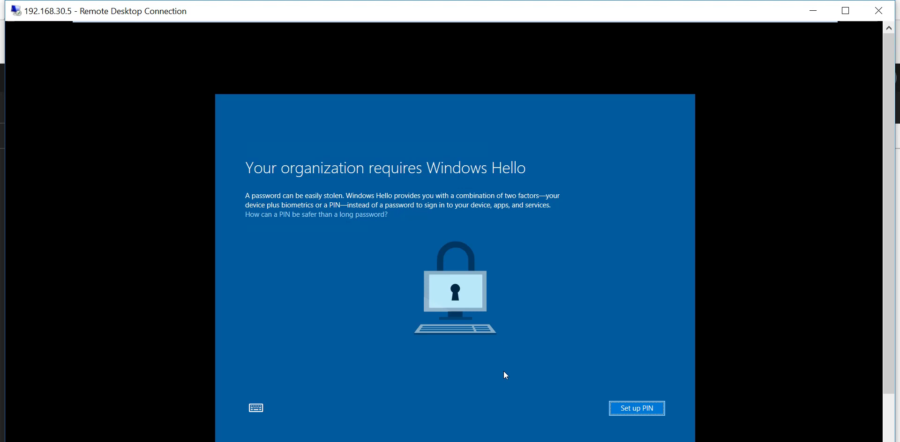
{"action": "left_click", "coordinate": [655, 412]}
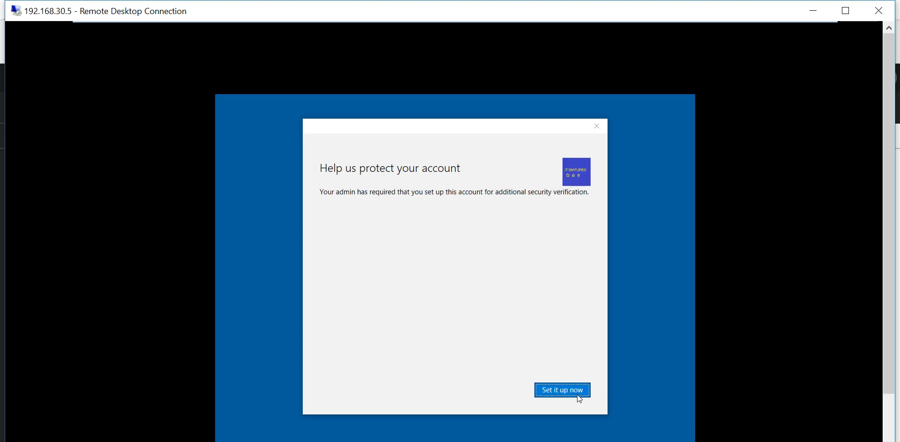
- Set up verification by Text message with country Canada (+1) and enter the user's phone number
{"action": "left_click", "coordinate": [577, 395]}
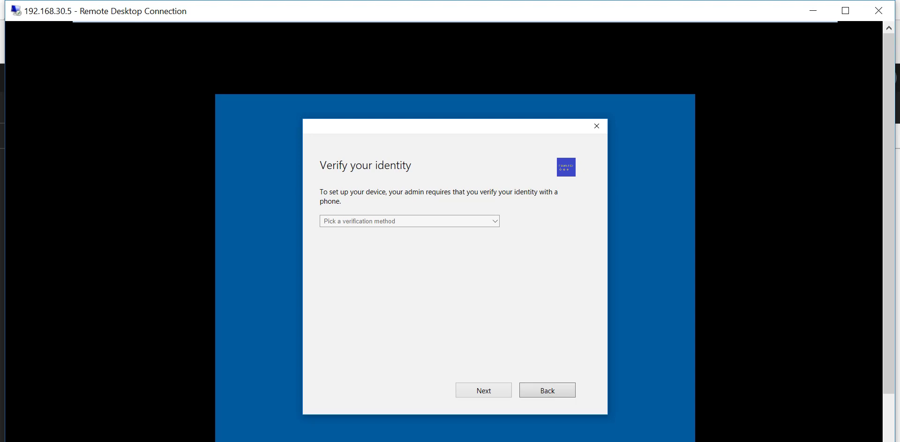
{"action": "left_click", "coordinate": [496, 221]}
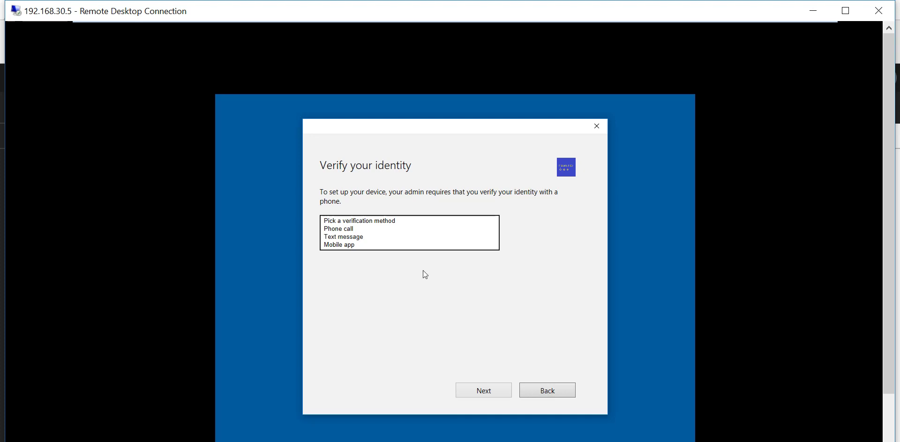
{"action": "left_click", "coordinate": [386, 236]}
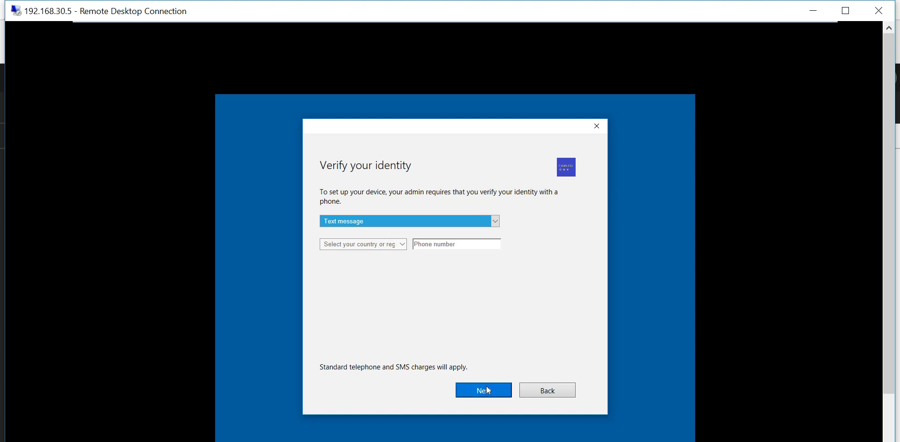
{"action": "left_click", "coordinate": [402, 244]}
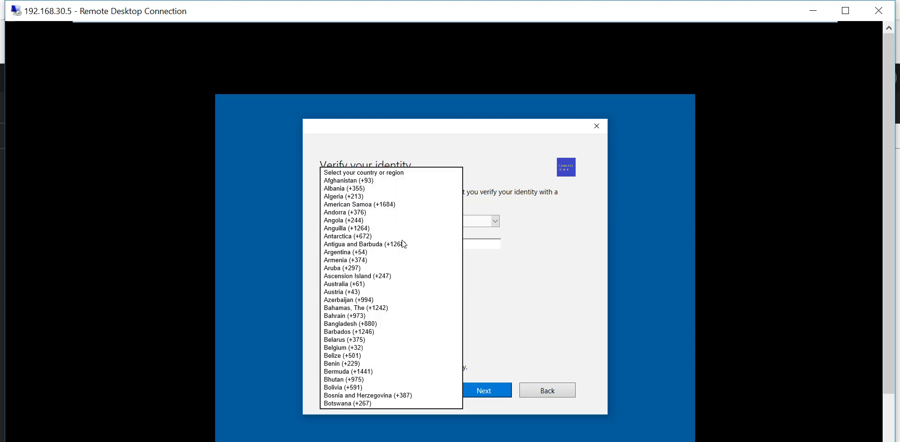
{"action": "scroll", "coordinate": [403, 244], "scroll_direction": "down", "scroll_amount": 7}
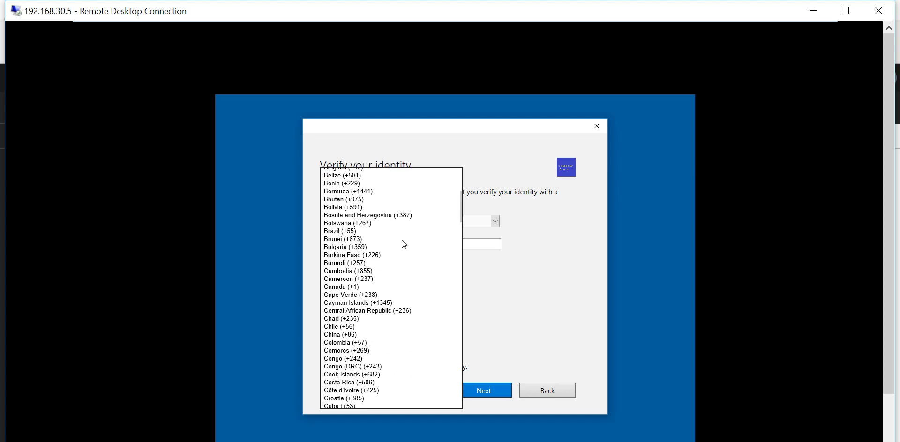
{"action": "left_click", "coordinate": [363, 287]}
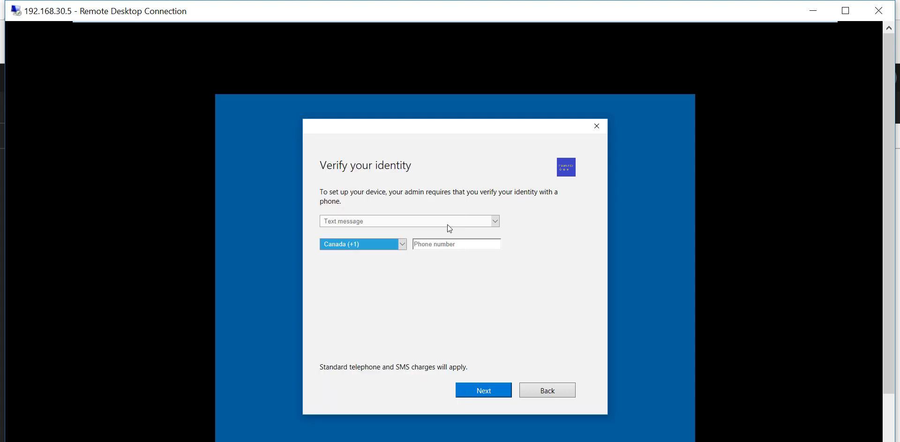
{"action": "left_click", "coordinate": [459, 246]}
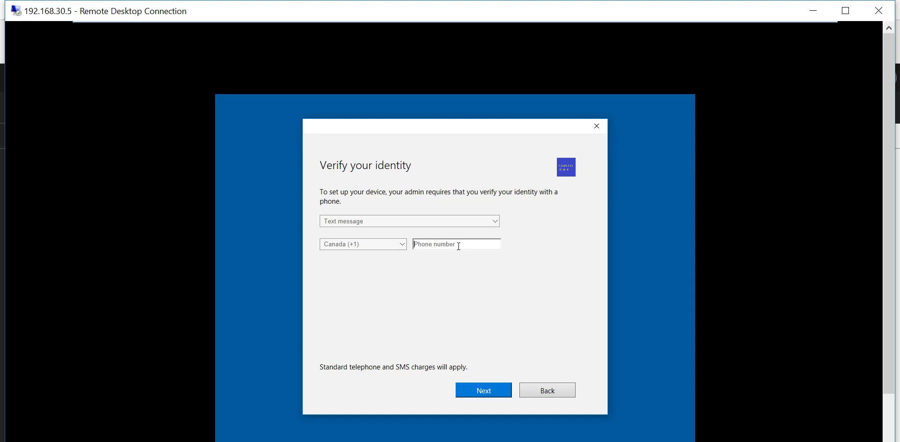
- Send the verification text and submit the received security code to reach the Set up a PIN dialog
{"action": "left_click", "coordinate": [498, 395]}
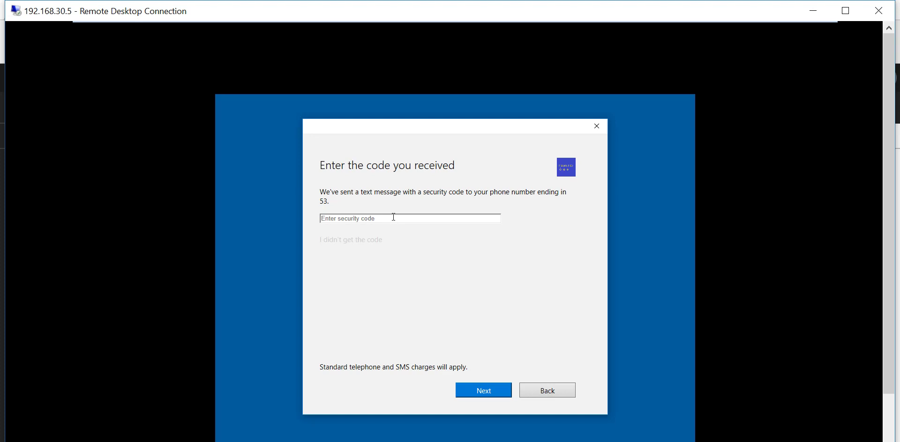
{"action": "left_click", "coordinate": [493, 394]}
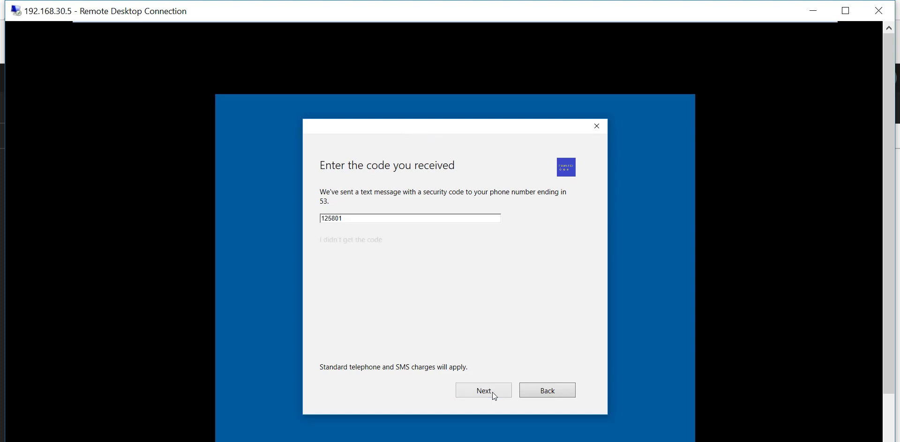
{"action": "left_click", "coordinate": [483, 391]}
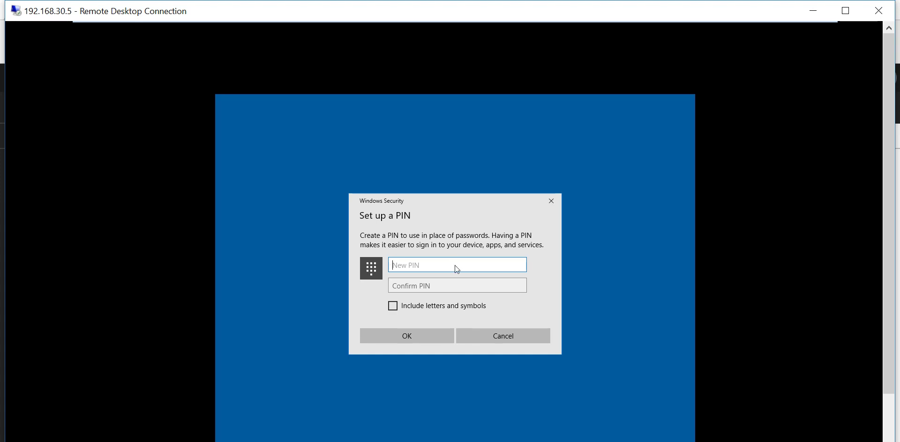
- Enter and confirm the new Windows Hello PIN and save it
{"action": "type", "text": "••••••"}
{"action": "key", "text": "Tab"}
{"action": "type", "text": "••"}
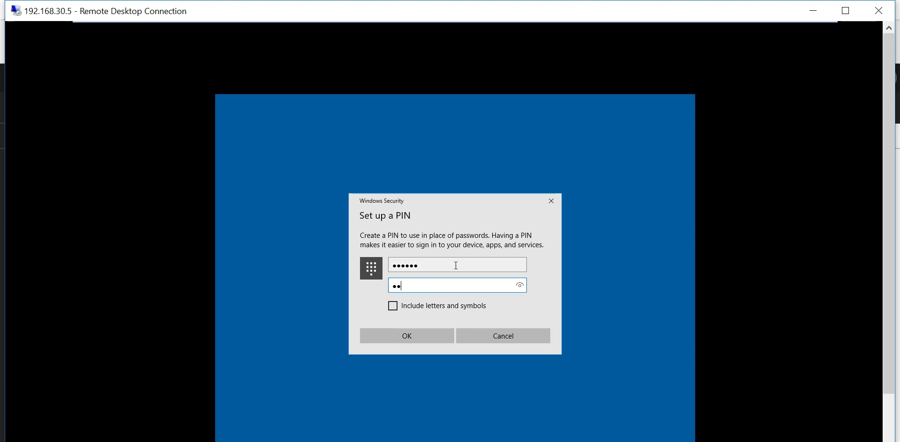
{"action": "type", "text": "••••"}
{"action": "left_click", "coordinate": [435, 336]}
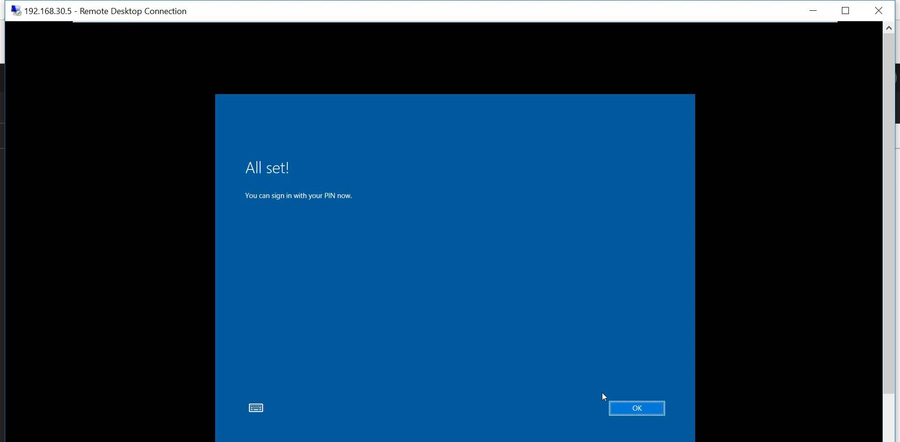
- Confirm the All set! screen so the VM loads the Windows 10 Enterprise Evaluation desktop
{"action": "left_click", "coordinate": [619, 402]}
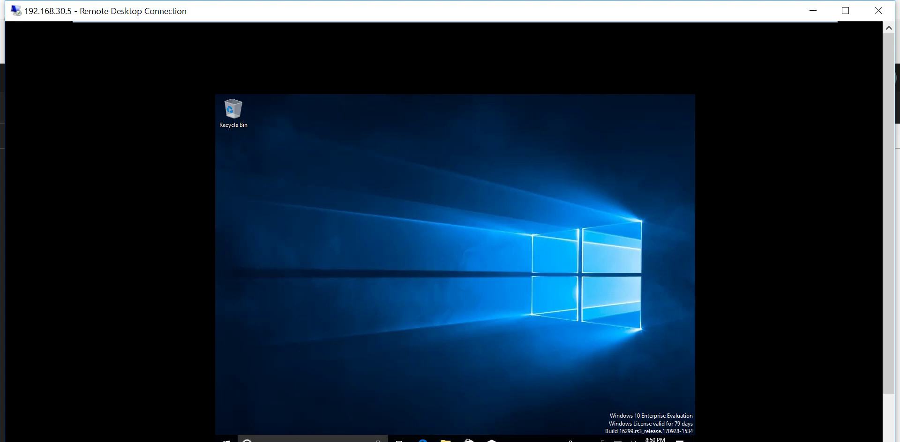
- Switch to the Chrome window showing the Azure portal's Sales group Members page
{"action": "mouse_move", "coordinate": [539, 441]}
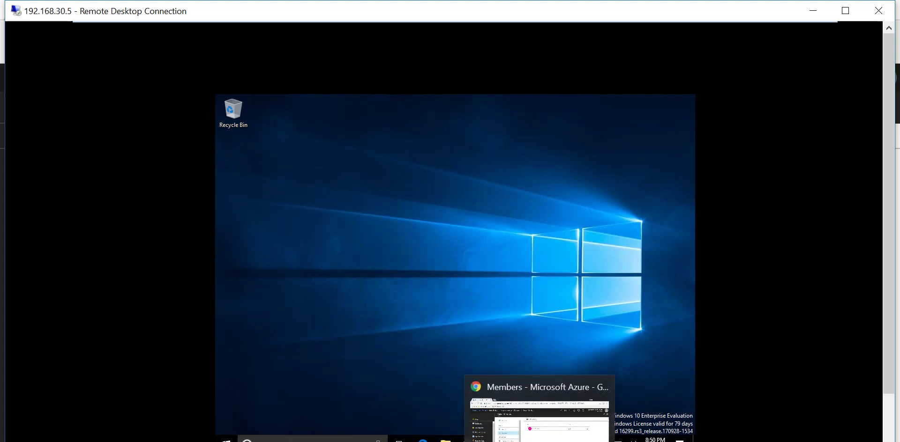
{"action": "left_click", "coordinate": [538, 419]}
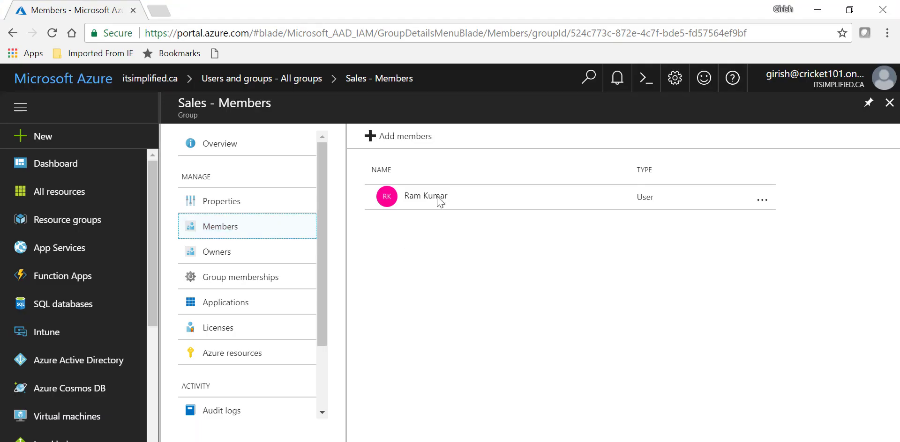